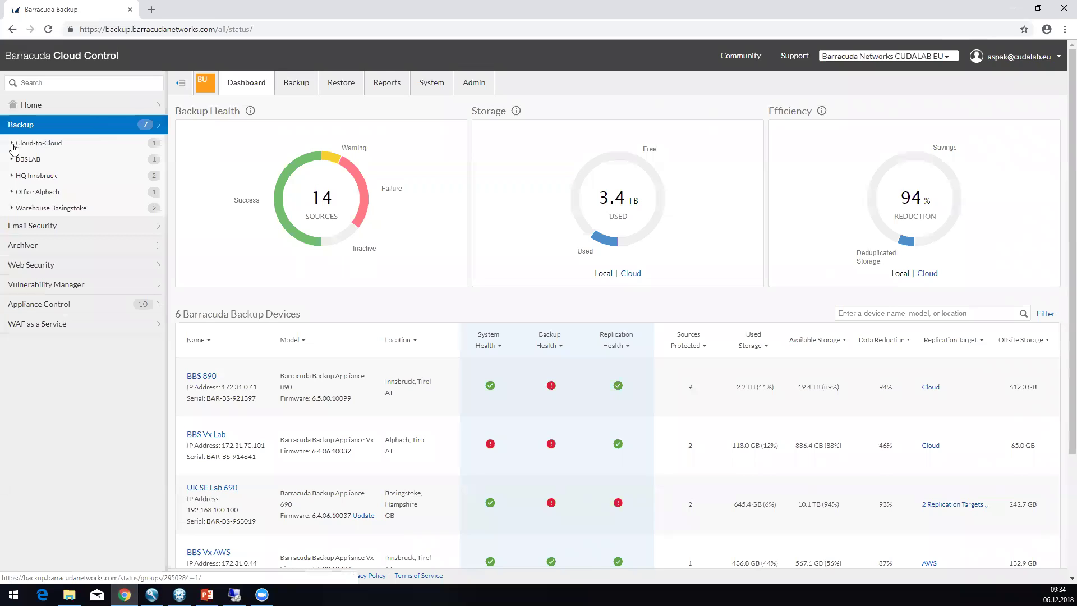
Open the Cloud-to-Cloud instance Cudalab EMEA and the HQ Innsbruck appliance BBS 890 to view their status overviews.
{"action": "left_click", "coordinate": [14, 147]}
{"action": "left_click", "coordinate": [53, 159]}
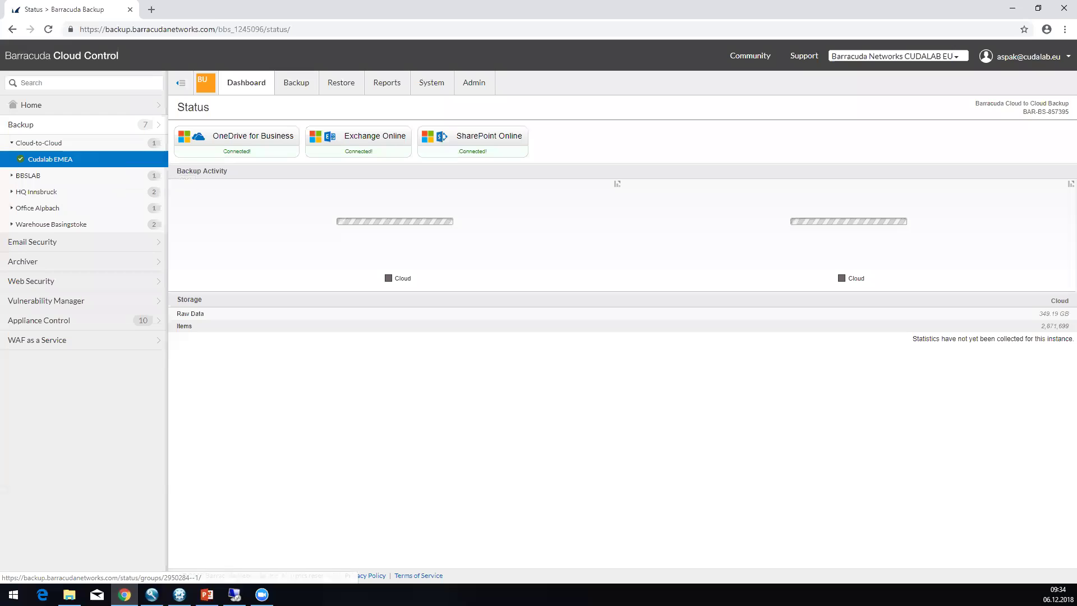
{"action": "left_click", "coordinate": [12, 194]}
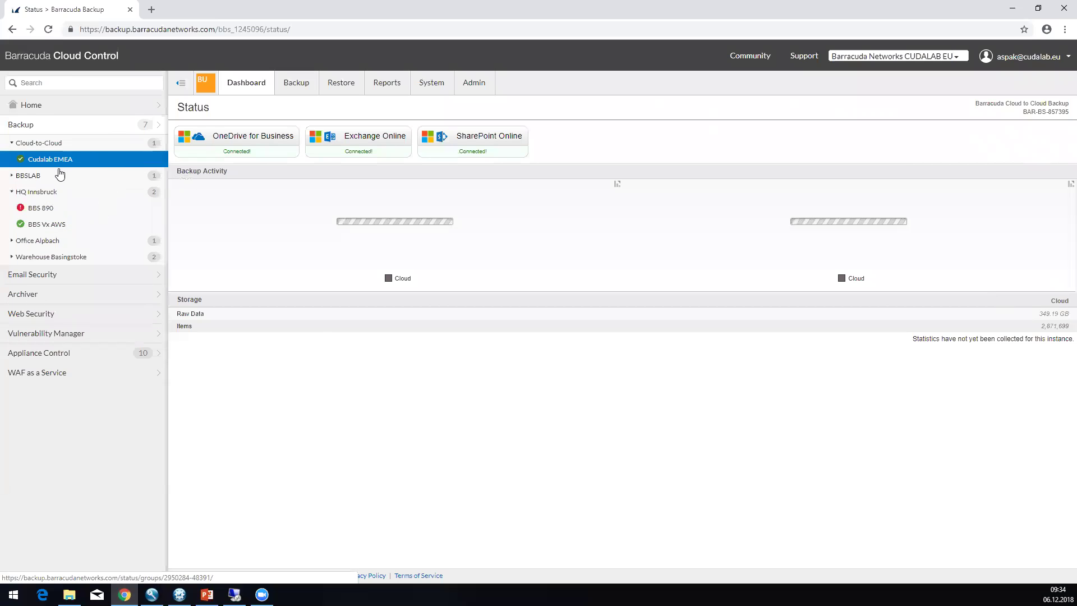
{"action": "left_click", "coordinate": [40, 212]}
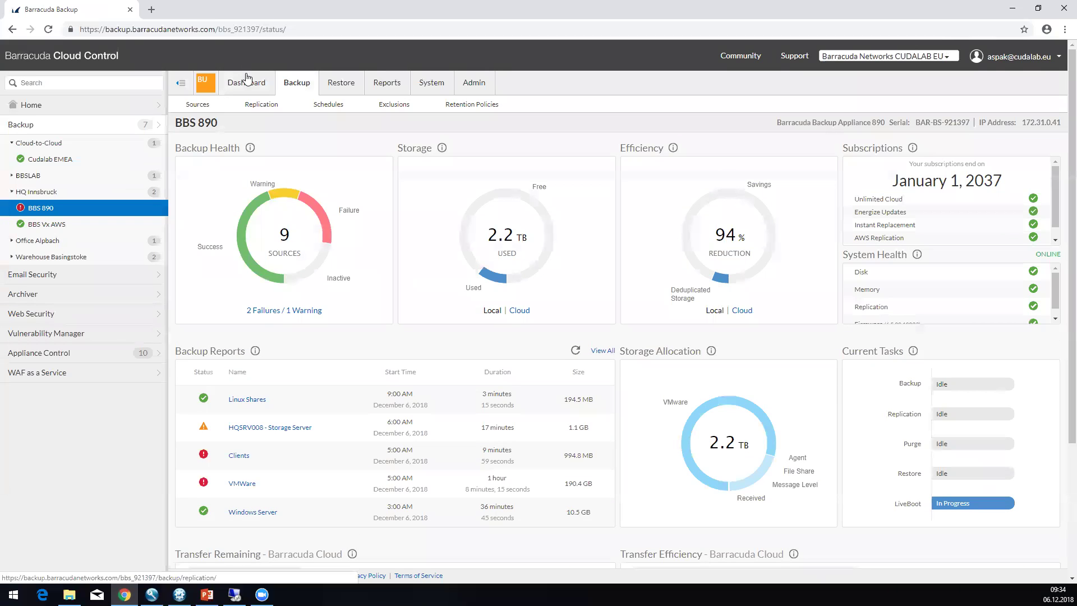
Review the data sources of BBS 890, checking the backup status details for the VMware and CLIENT01 sources.
{"action": "left_click", "coordinate": [246, 77]}
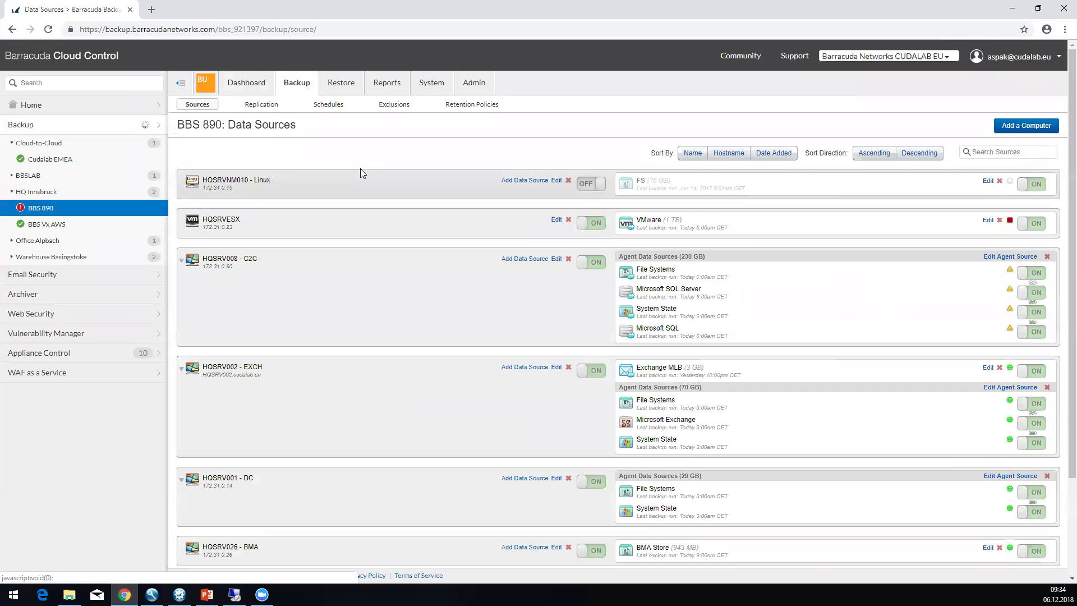
{"action": "mouse_move", "coordinate": [684, 225]}
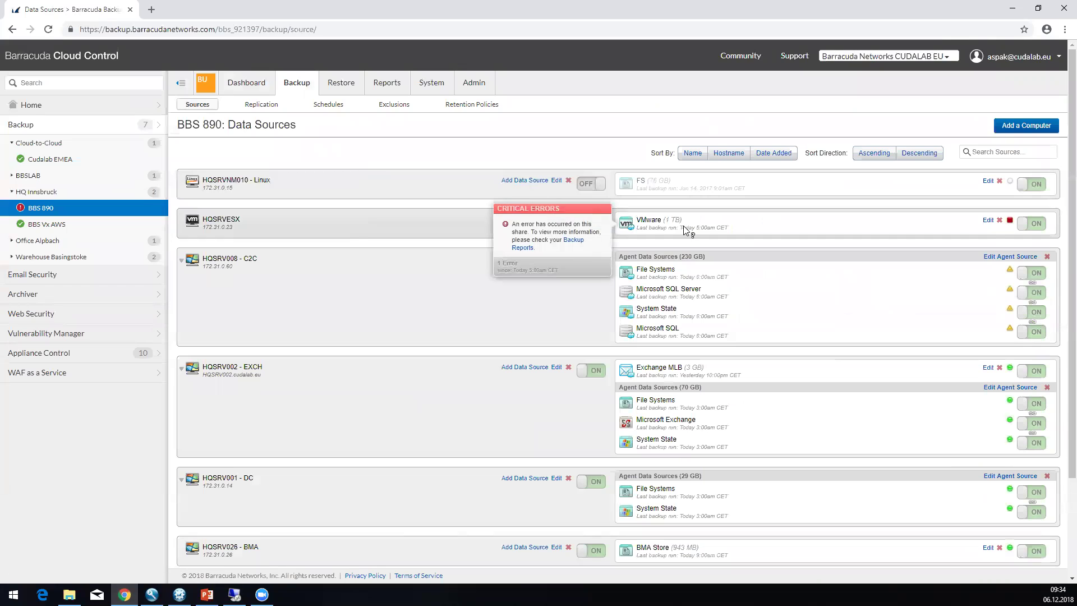
{"action": "scroll", "coordinate": [683, 225], "scroll_direction": "down", "scroll_amount": 2}
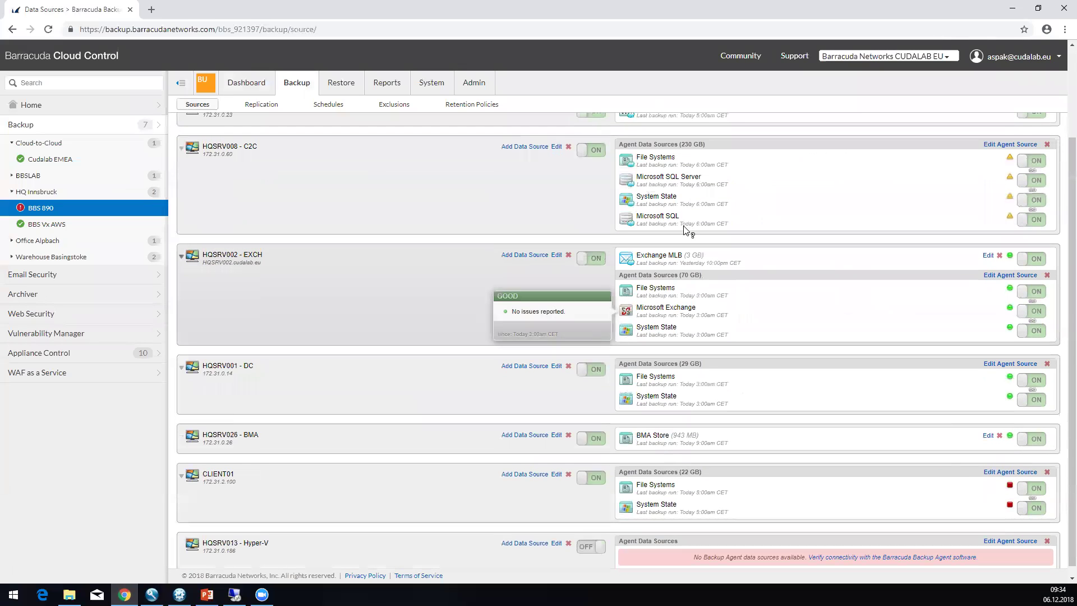
{"action": "scroll", "coordinate": [683, 226], "scroll_direction": "down", "scroll_amount": 1}
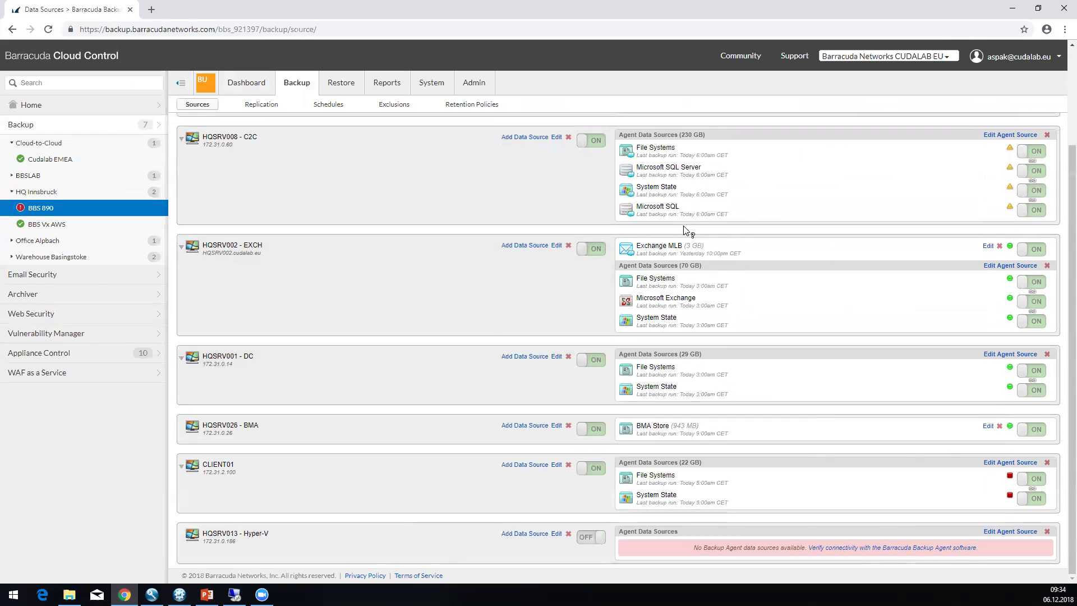
{"action": "mouse_move", "coordinate": [637, 478]}
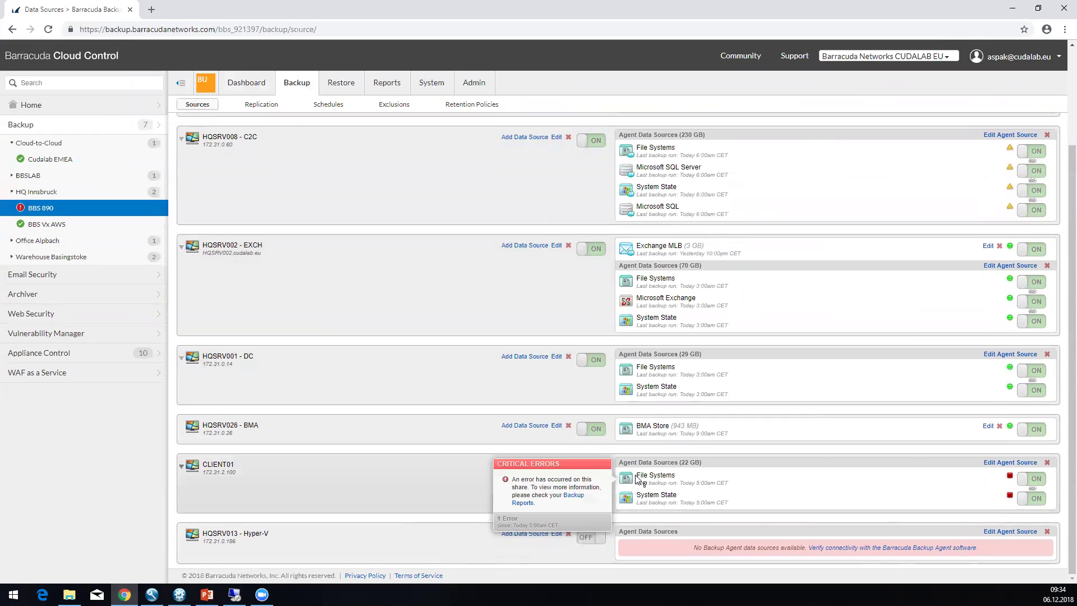
{"action": "scroll", "coordinate": [637, 478], "scroll_direction": "up", "scroll_amount": 2}
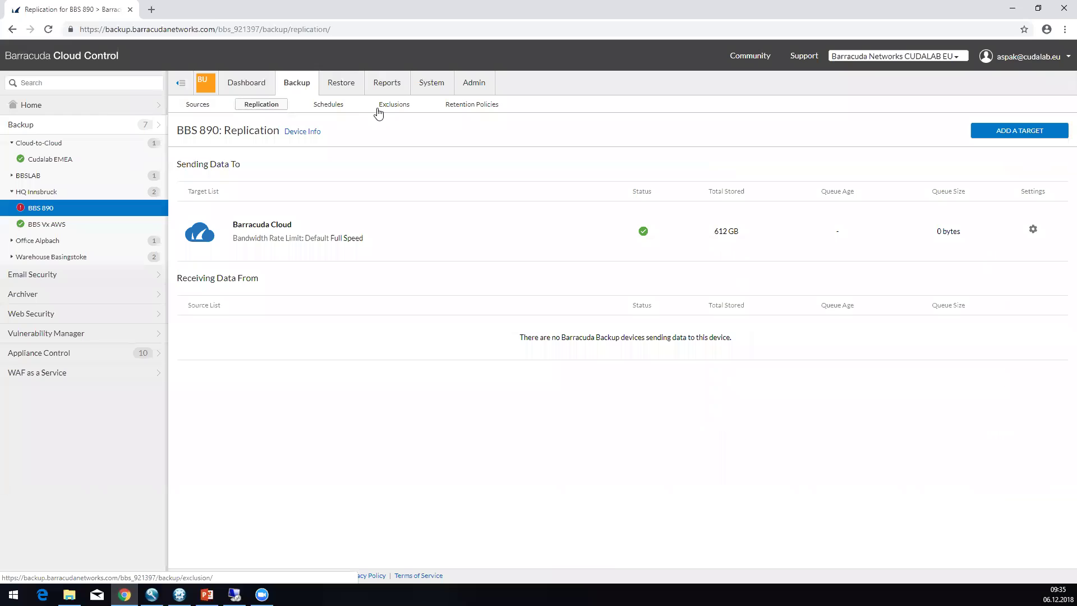
Browse the HQSRV008 - C2C Microsoft SQL backup down to ARCHIVEONE and view a database's restore options without restoring it.
{"action": "mouse_move", "coordinate": [348, 90]}
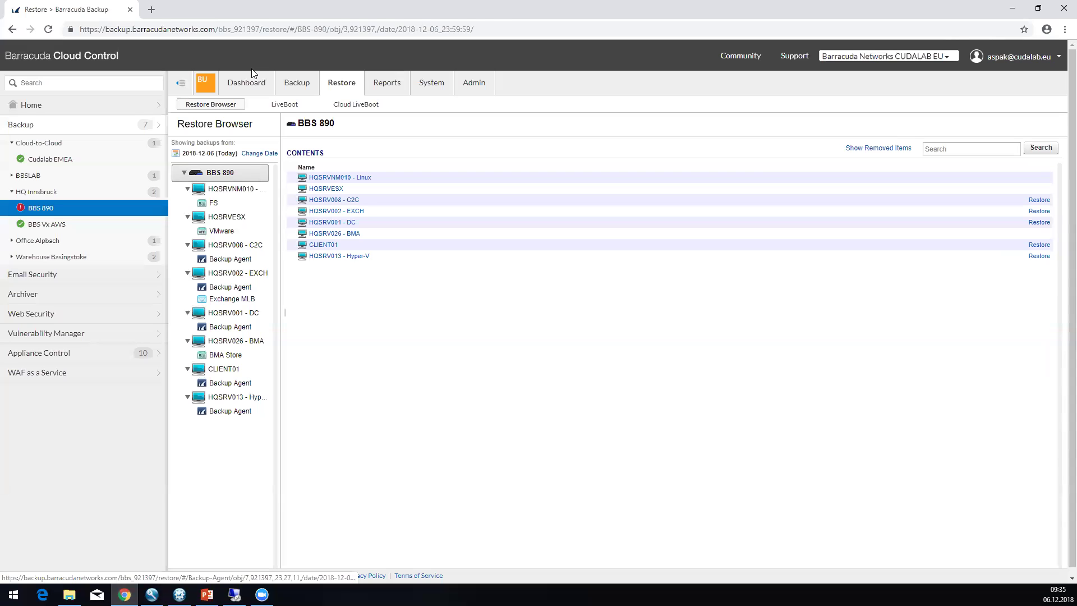
{"action": "left_click", "coordinate": [230, 258]}
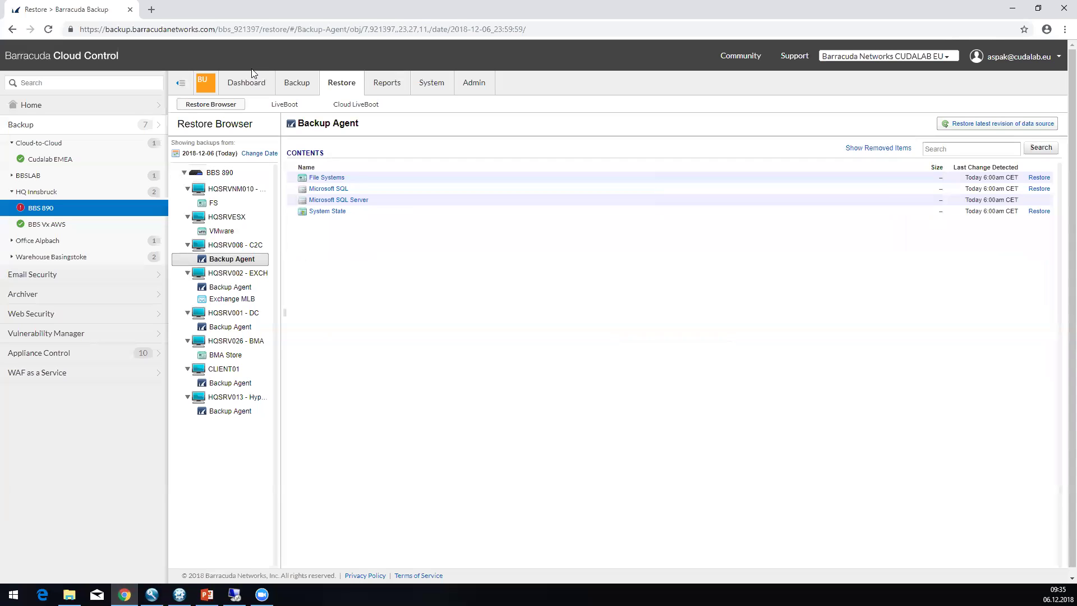
{"action": "key", "text": "Down"}
{"action": "key", "text": "Return"}
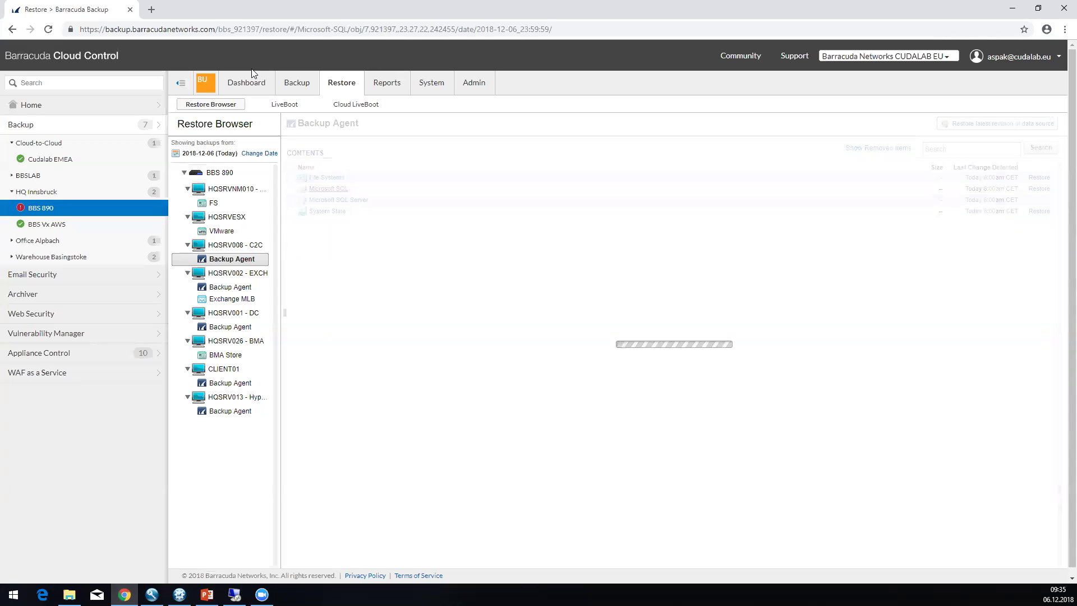
{"action": "key", "text": "Return"}
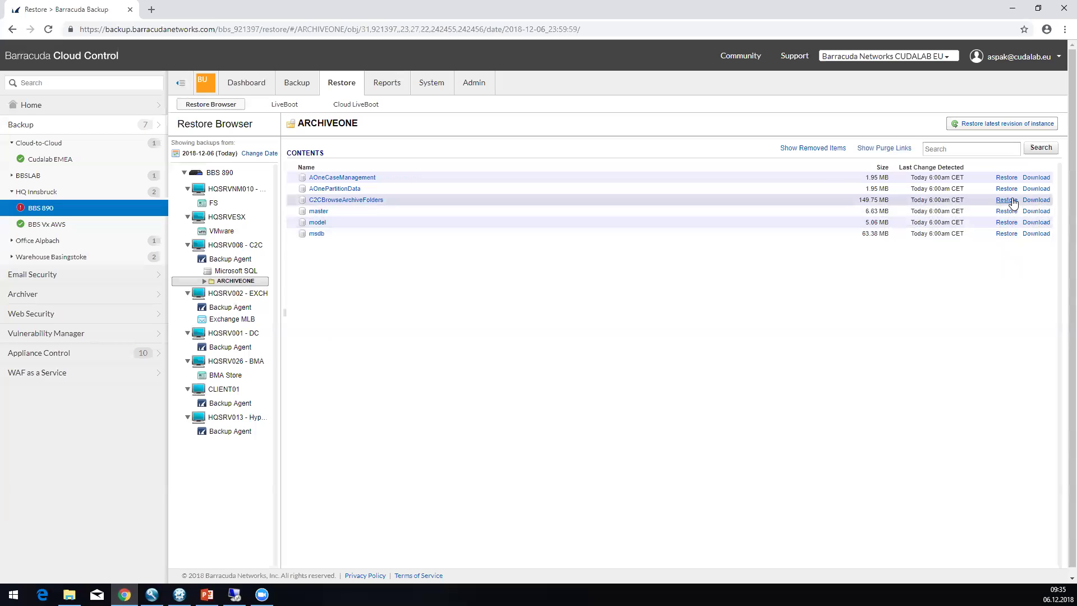
{"action": "left_click", "coordinate": [1007, 189]}
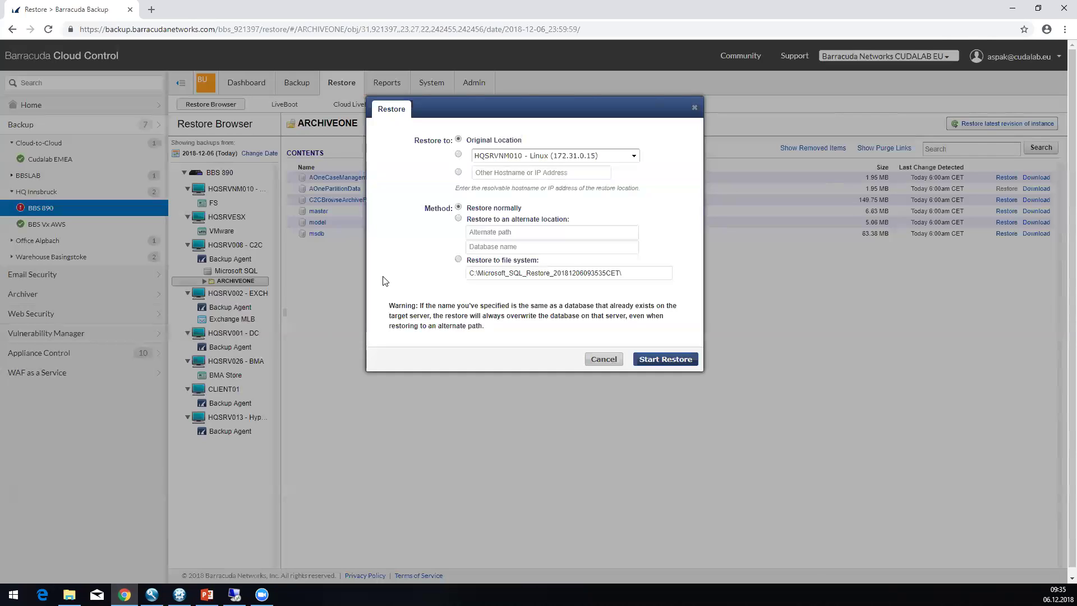
{"action": "key", "text": "Escape"}
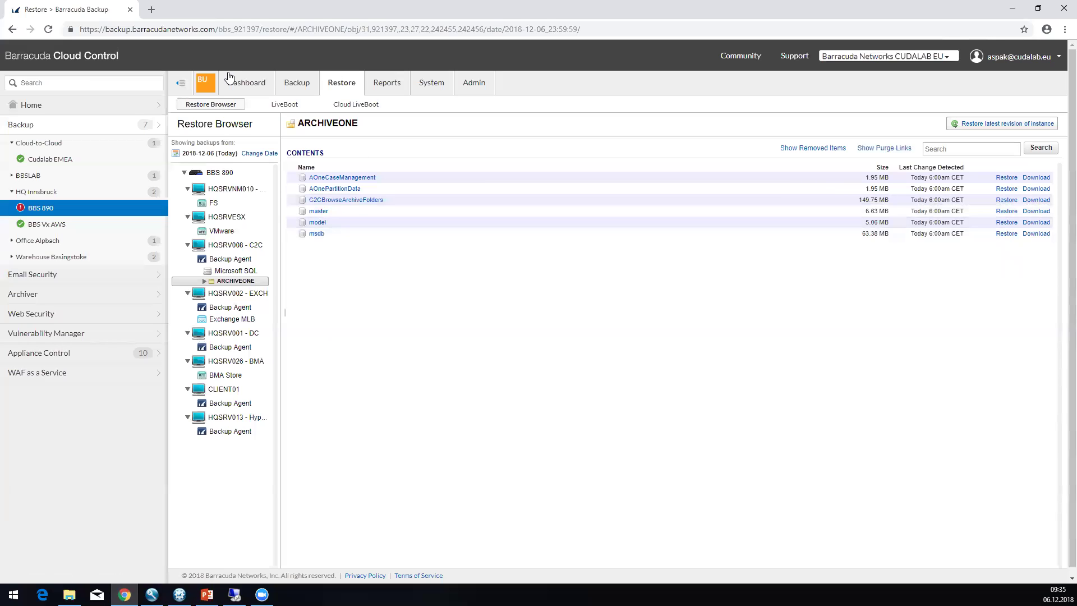
Review BBS 890's LiveBoot and Cloud LiveBoot pages, including the dialog for adding VMs, without adding one.
{"action": "key", "text": "Return"}
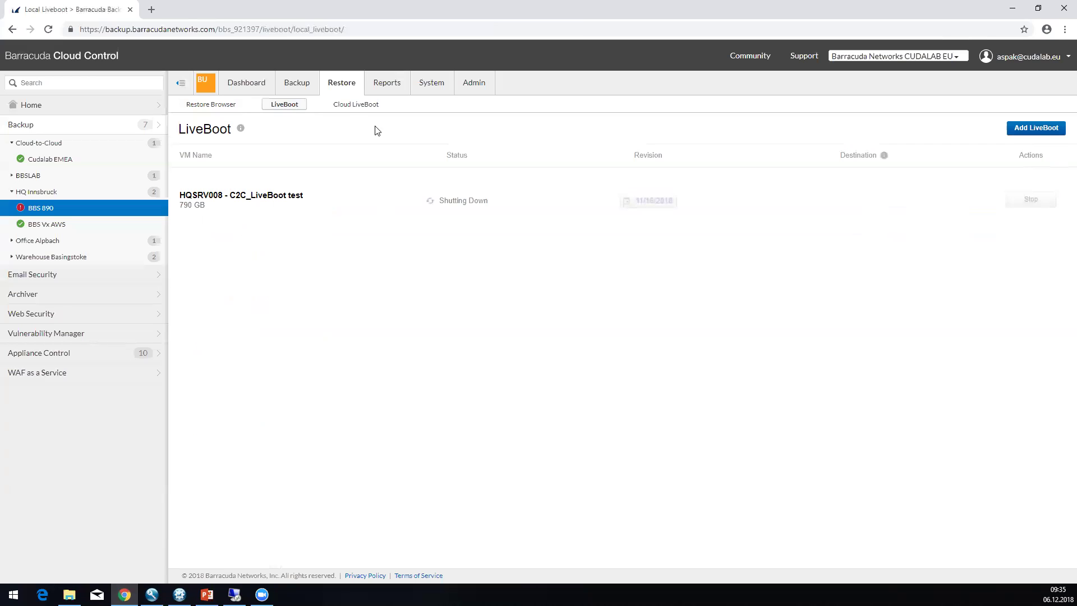
{"action": "left_click", "coordinate": [352, 105]}
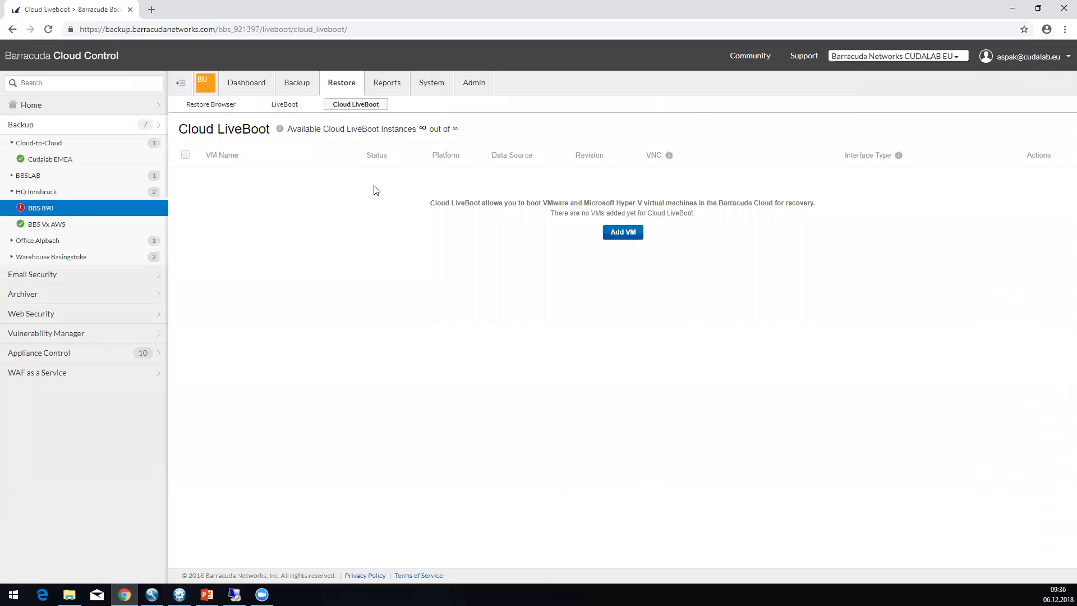
{"action": "key", "text": "Return"}
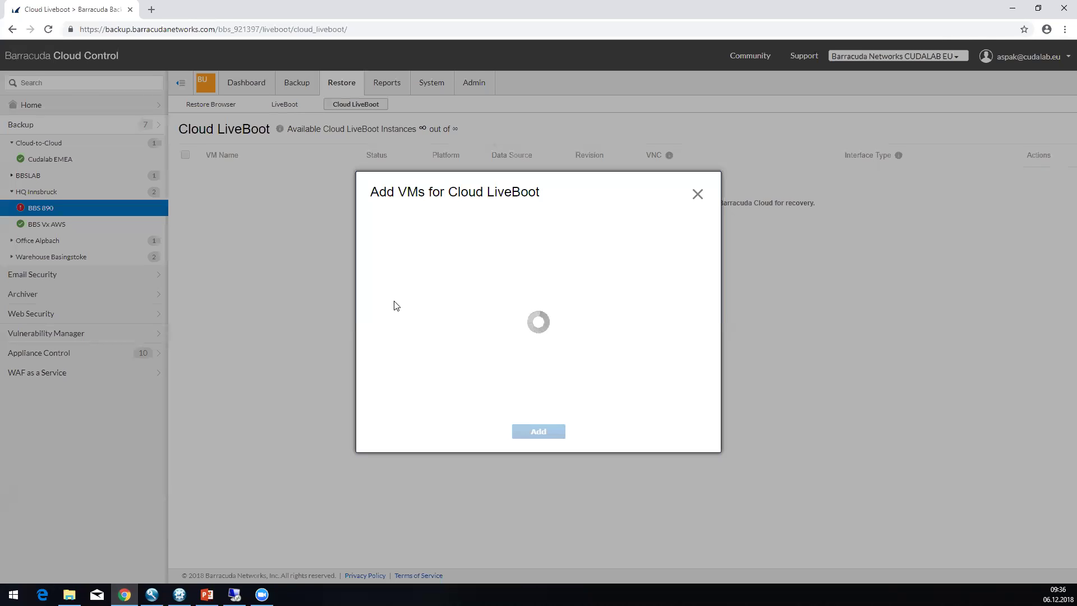
{"action": "left_click", "coordinate": [698, 195]}
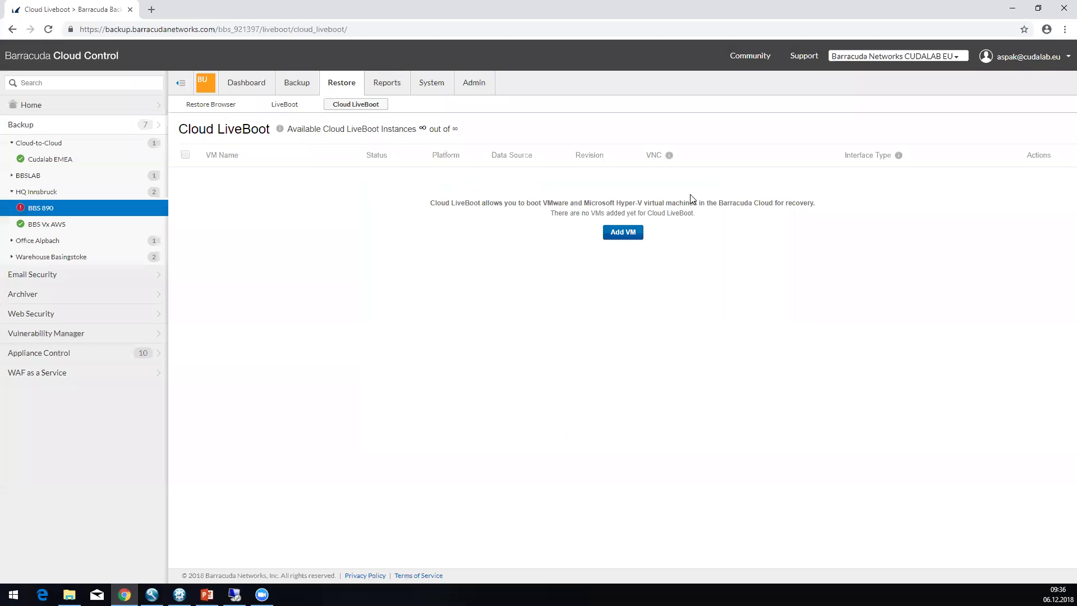
Open Cudalab EMEA and view its status page and its data sources.
{"action": "left_click", "coordinate": [64, 161]}
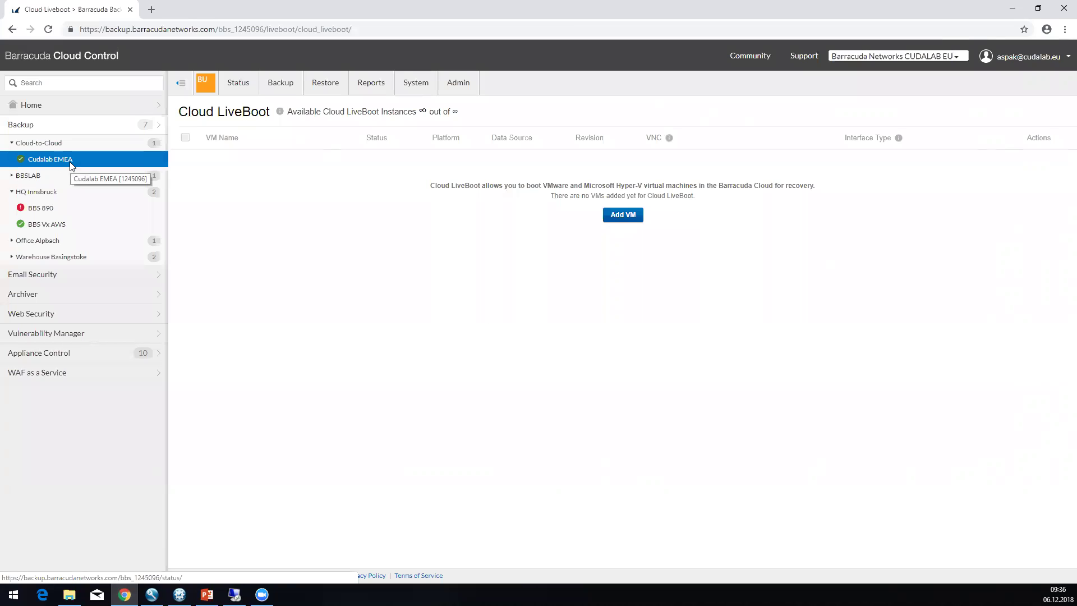
{"action": "left_click", "coordinate": [35, 203]}
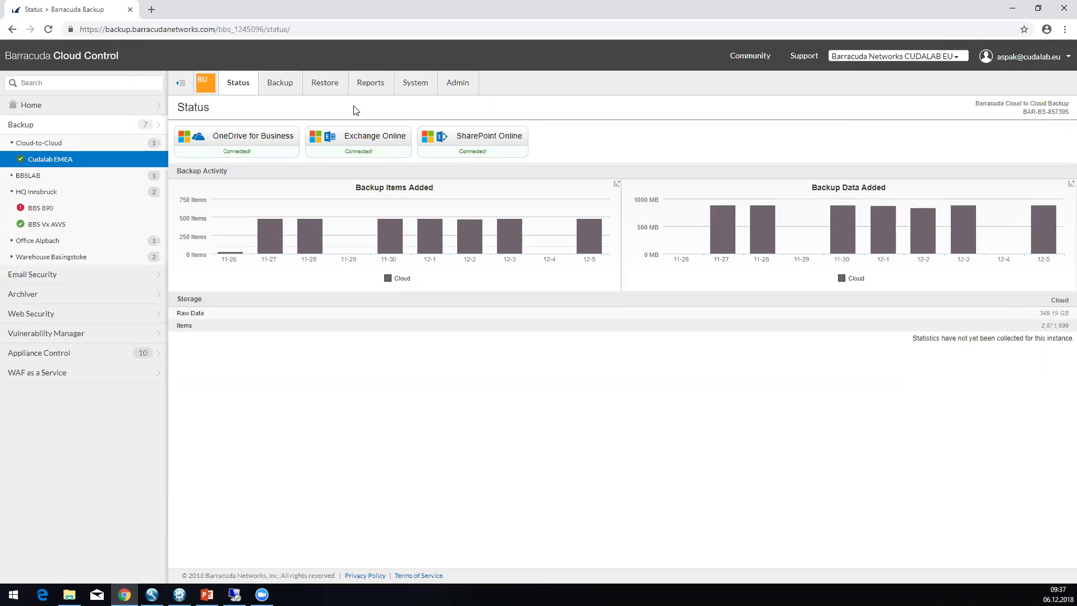
{"action": "left_click", "coordinate": [369, 137]}
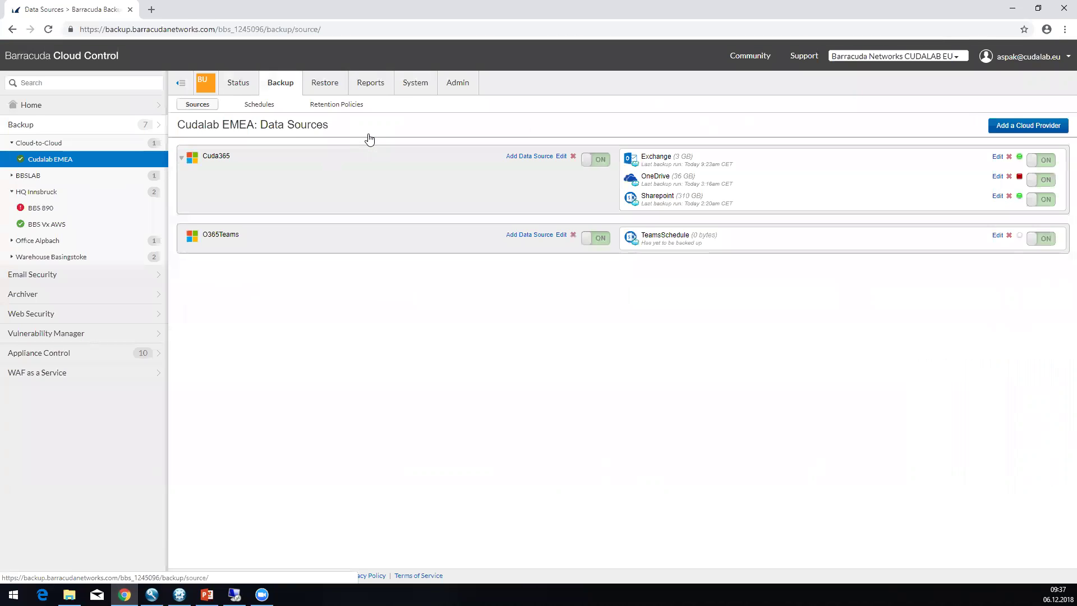
View the settings for adding a OneDrive for Business data source to Cuda365 and cancel without authorizing.
{"action": "left_click", "coordinate": [529, 156]}
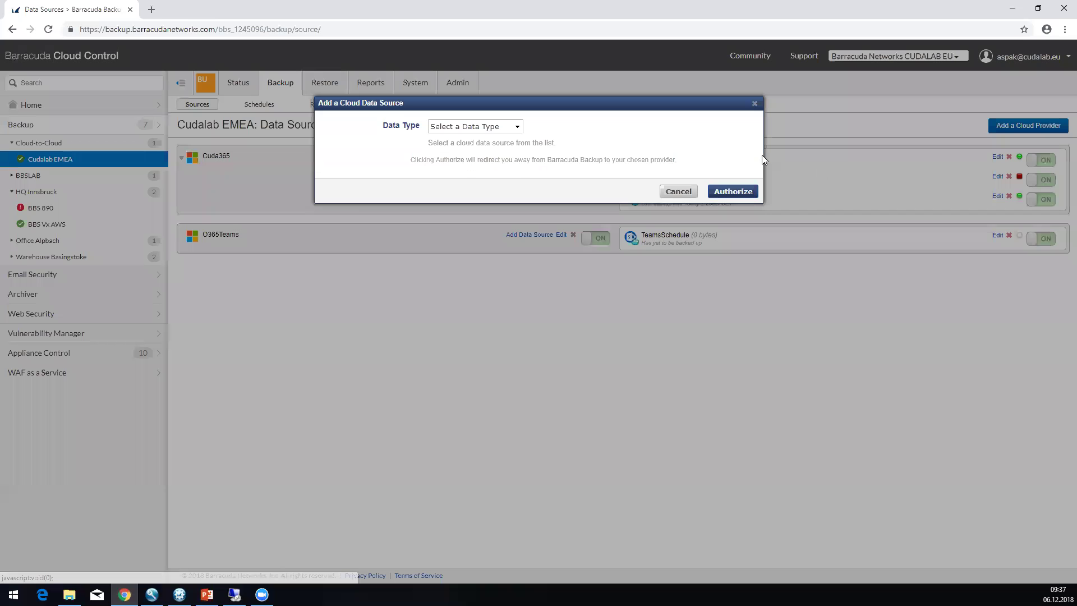
{"action": "key", "text": "alt+Down"}
{"action": "key", "text": "Down"}
{"action": "key", "text": "Return"}
{"action": "key", "text": "Tab"}
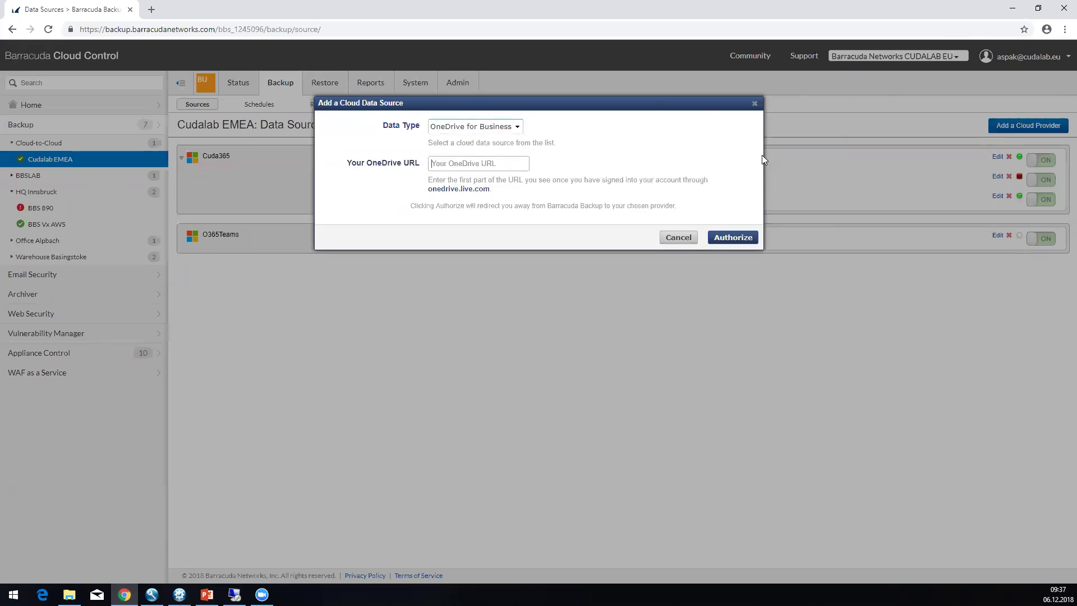
{"action": "left_click", "coordinate": [680, 237]}
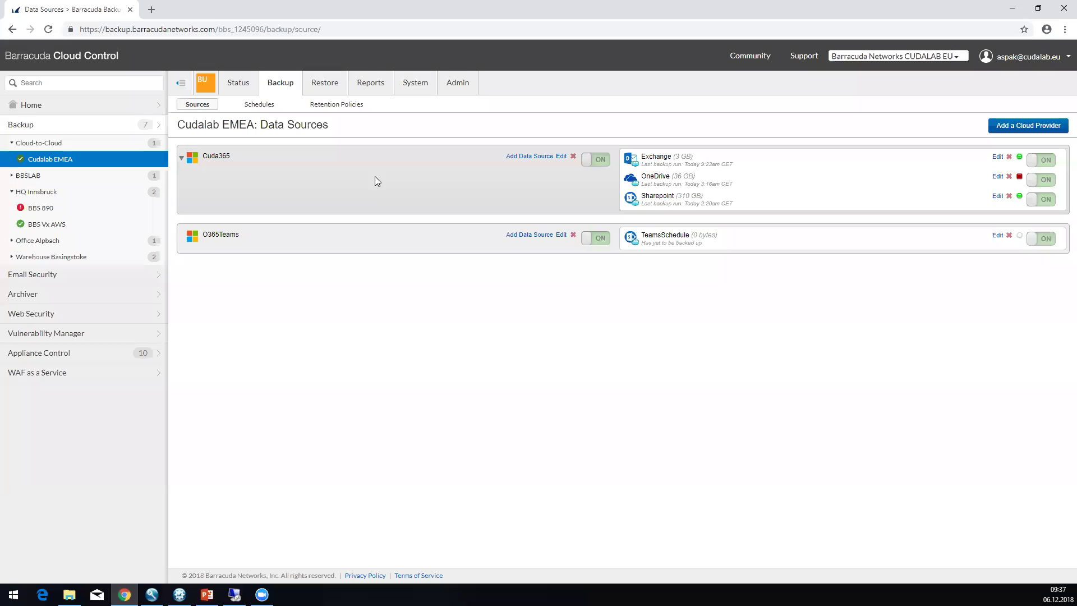
Review the backup schedules and the retention policy of Cudalab EMEA.
{"action": "key", "text": "Tab"}
{"action": "key", "text": "Return"}
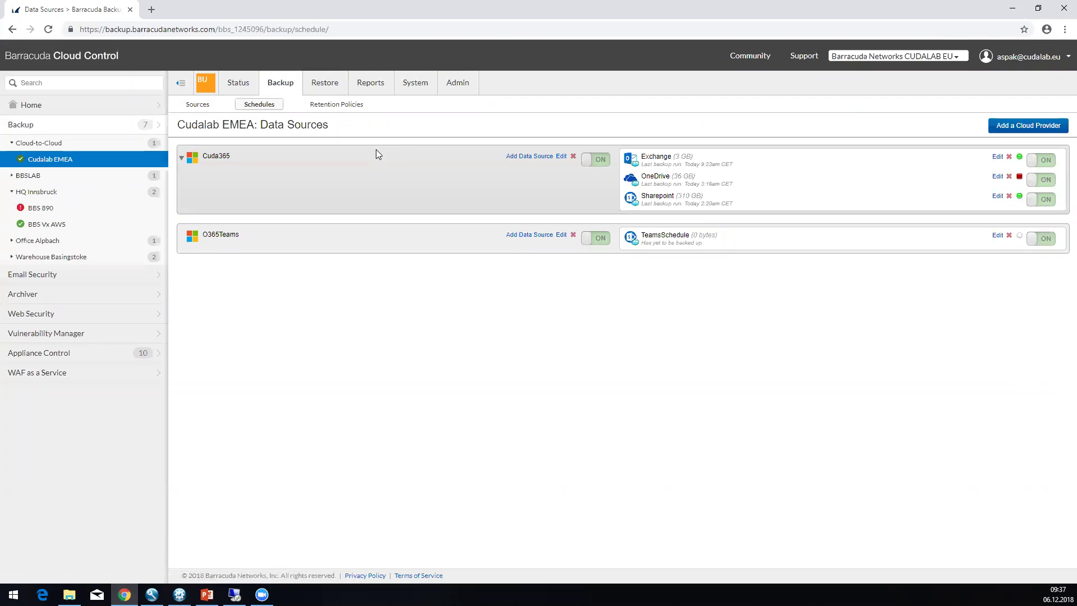
{"action": "key", "text": "Tab"}
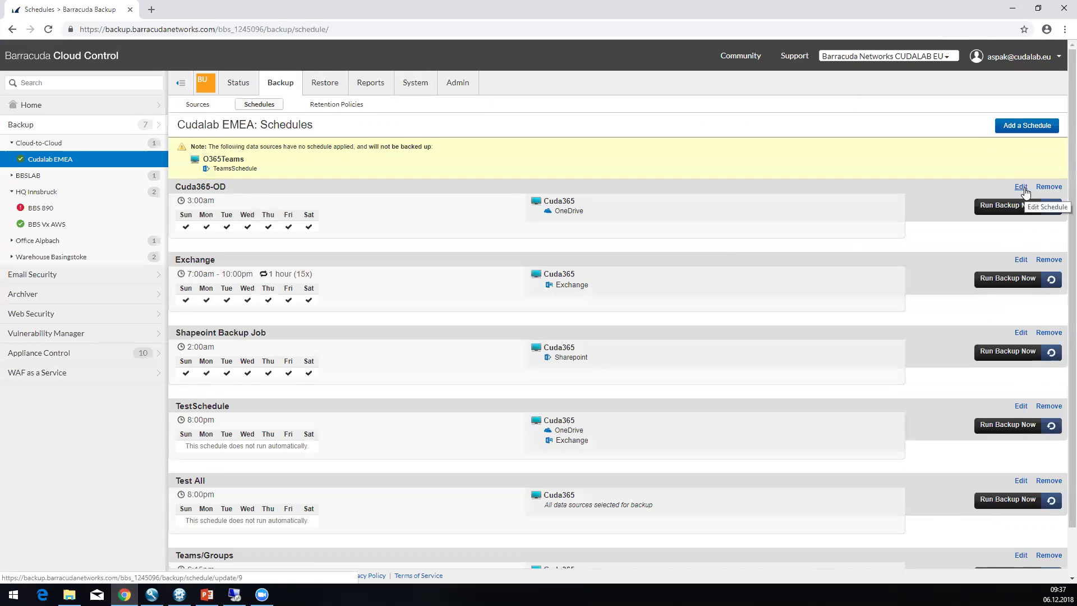
{"action": "key", "text": "Tab"}
{"action": "key", "text": "Return"}
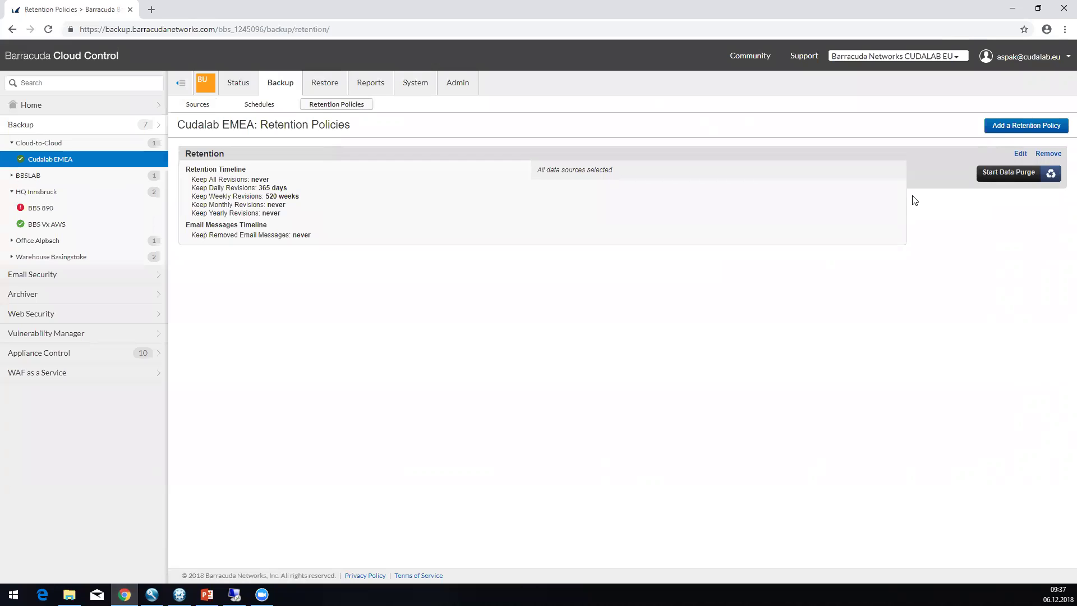
{"action": "left_click", "coordinate": [1021, 155]}
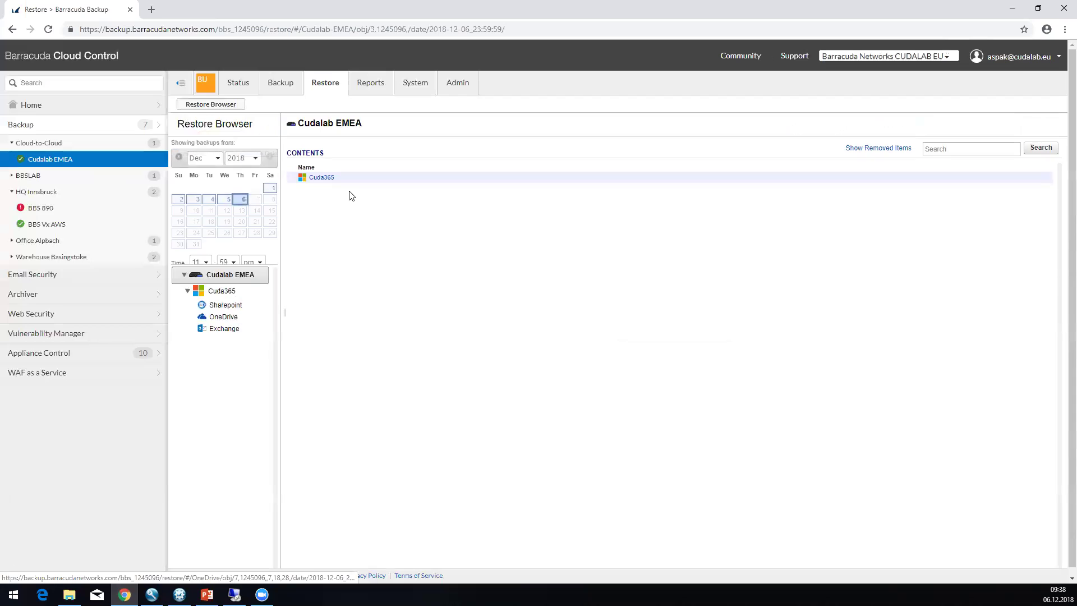
Select one account's folder in the Cuda365 OneDrive backup, with the backup date set to December 2, 2018.
{"action": "key", "text": "Down"}
{"action": "key", "text": "Down"}
{"action": "key", "text": "Down"}
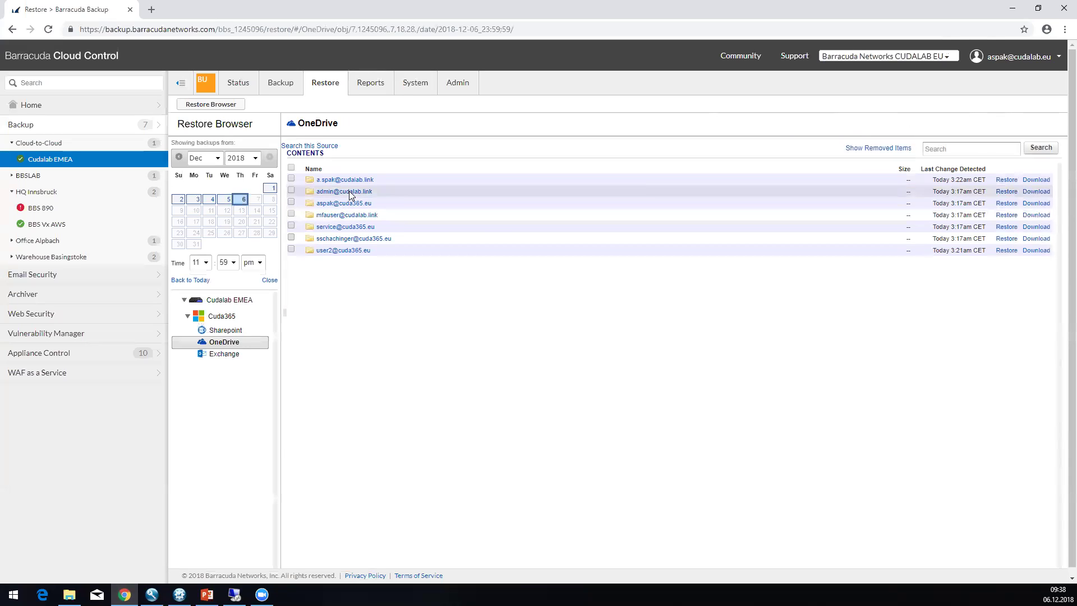
{"action": "left_click", "coordinate": [291, 201]}
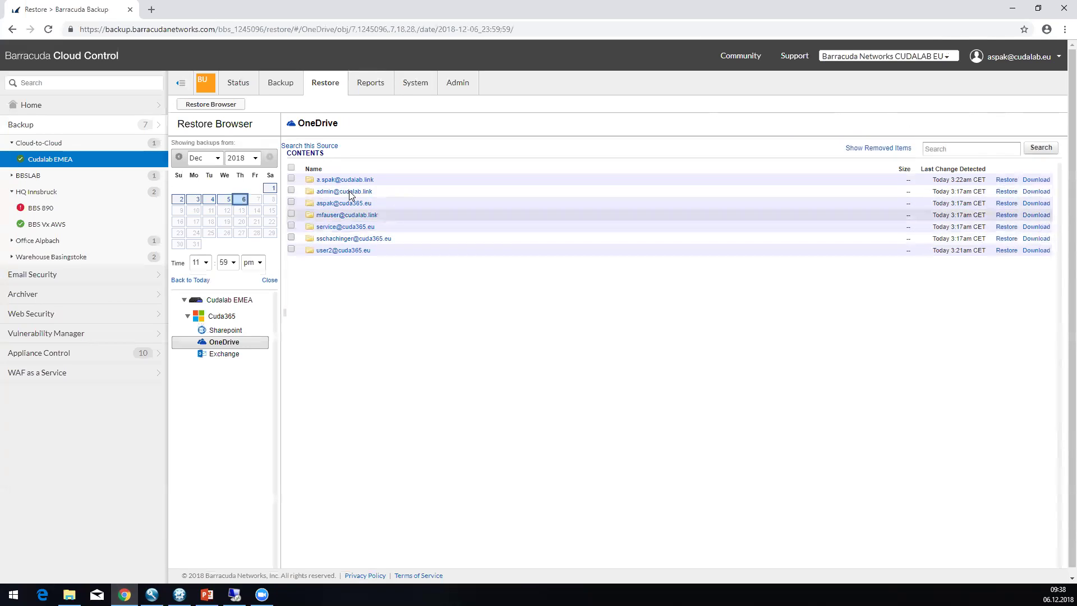
{"action": "left_click", "coordinate": [350, 205]}
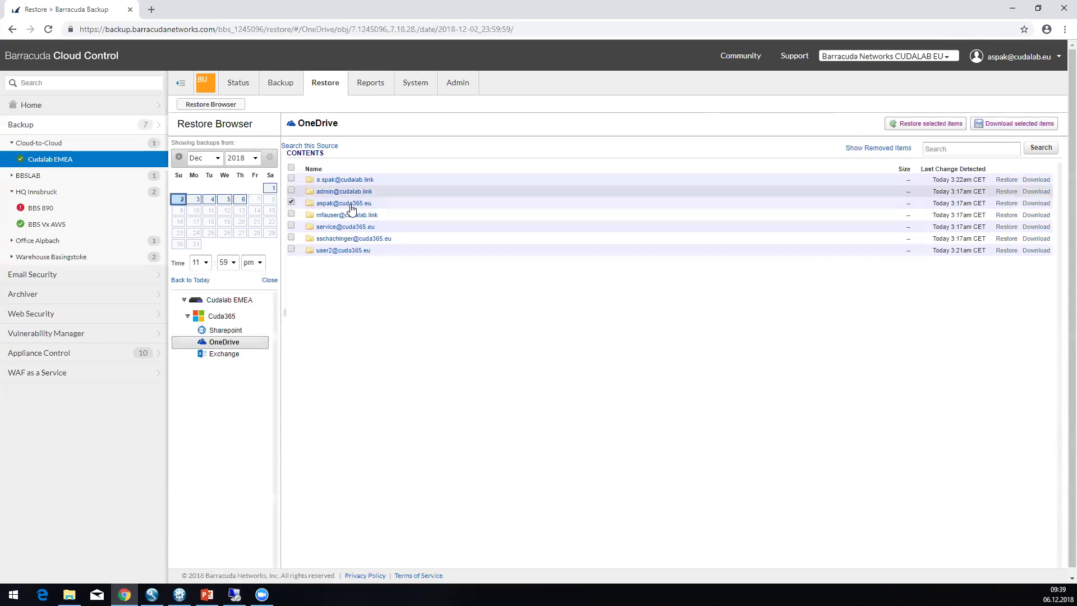
View the restore destination options for the selected OneDrive folder and close them without restoring.
{"action": "left_click", "coordinate": [910, 125]}
{"action": "scroll", "coordinate": [544, 484], "scroll_direction": "down", "scroll_amount": 1}
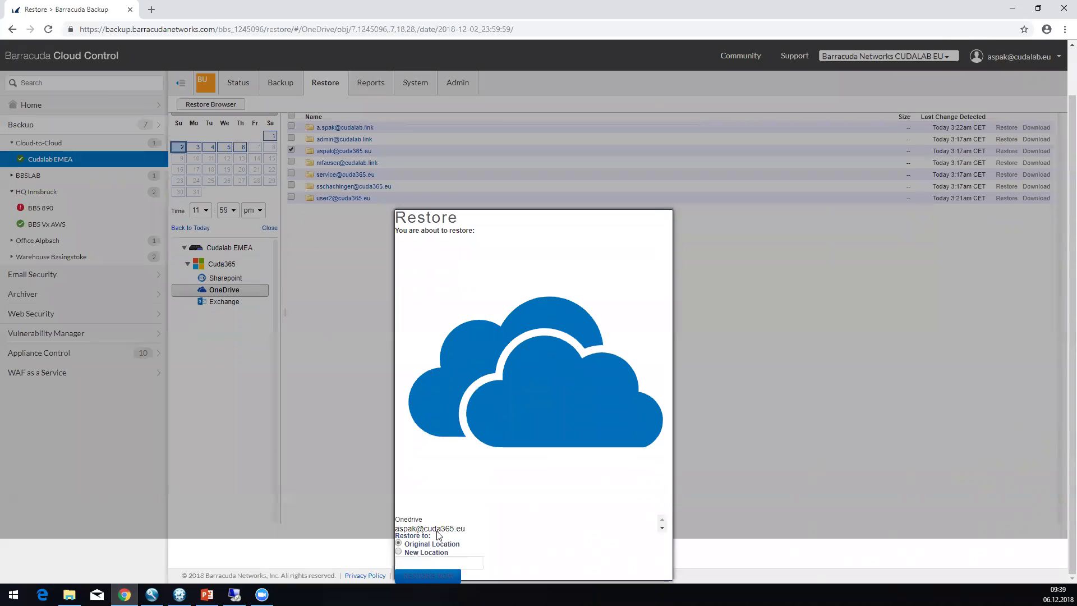
{"action": "key", "text": "Escape"}
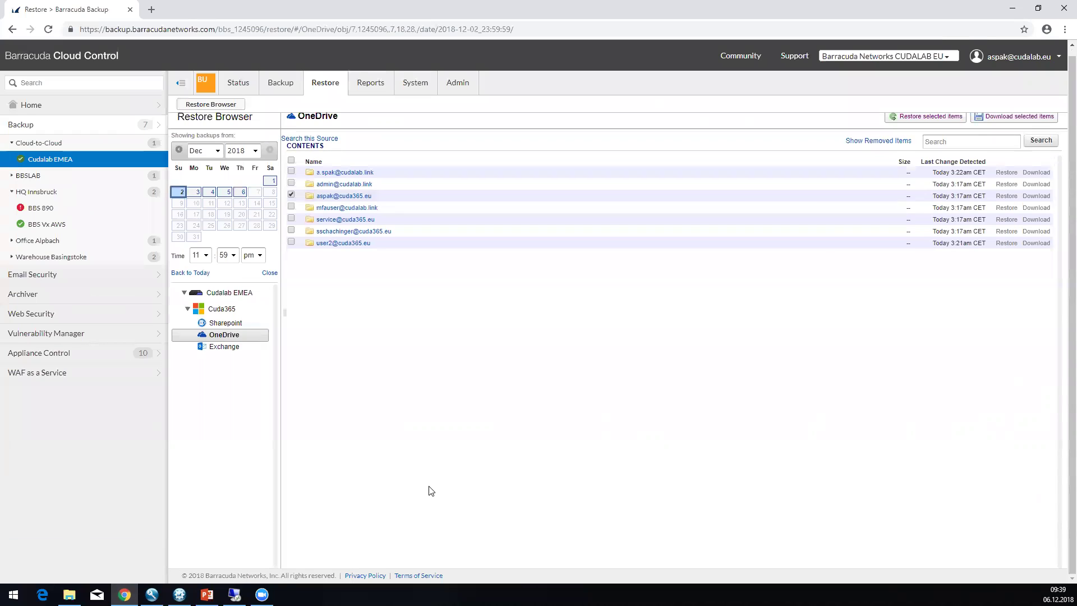
Switch to the slide presentation and advance to the "Ресурсы" slide.
{"action": "key", "text": "alt+Tab"}
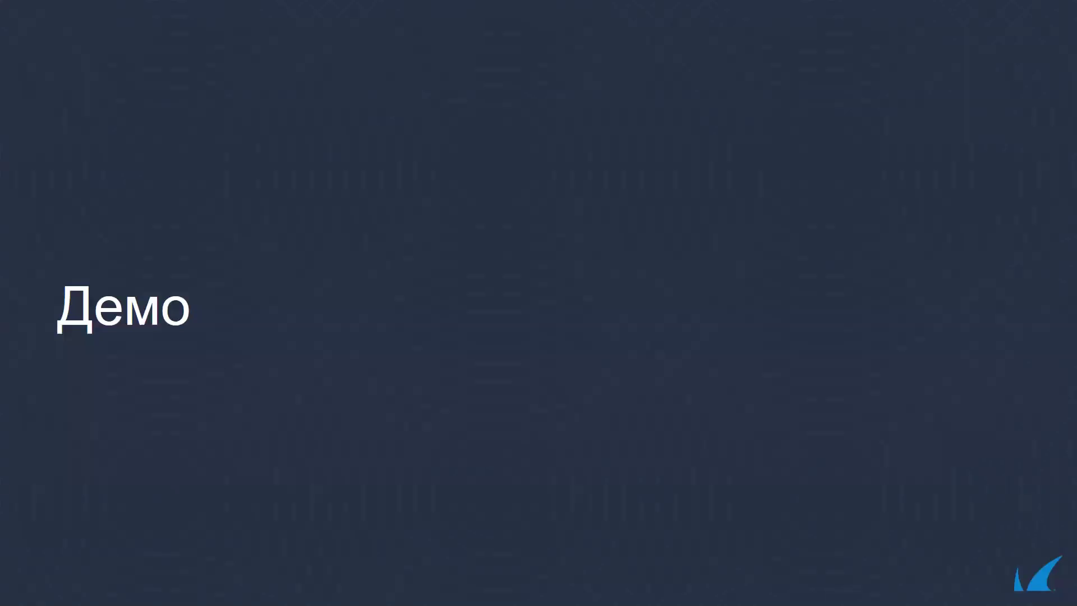
{"action": "key", "text": "Right"}
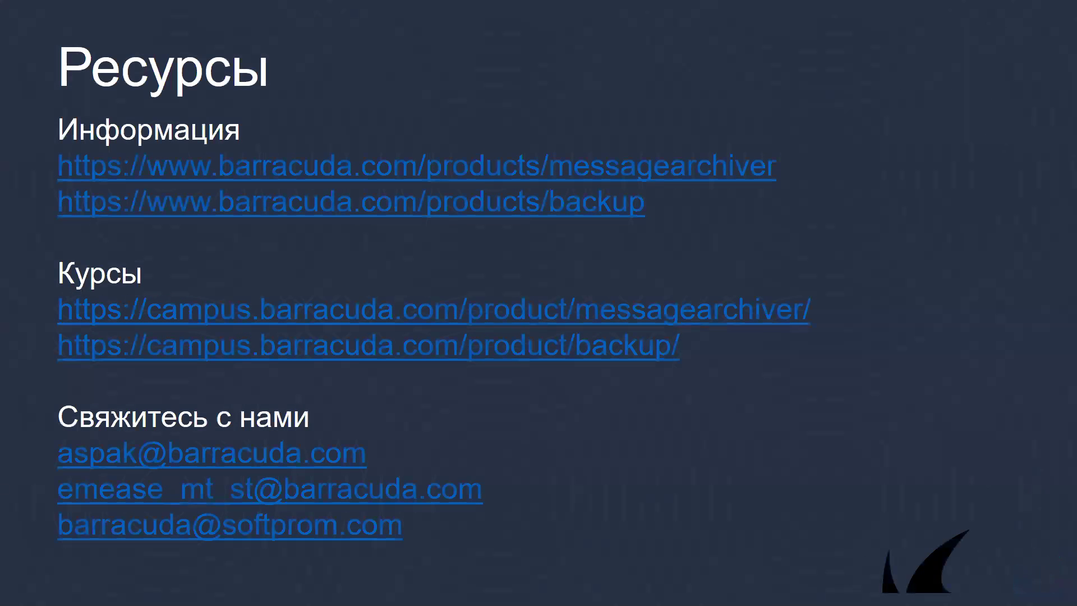